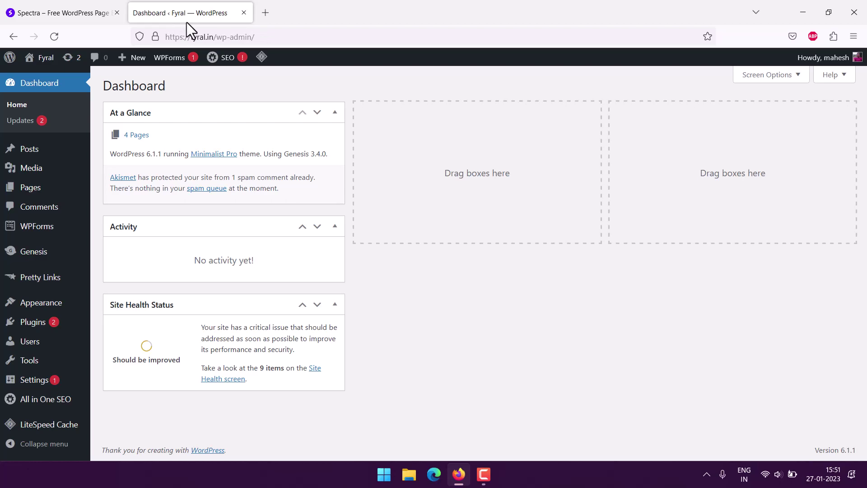
# - Search the plugin directory for "spectra" from the page for adding new plugins
pyautogui.moveTo(53, 326)
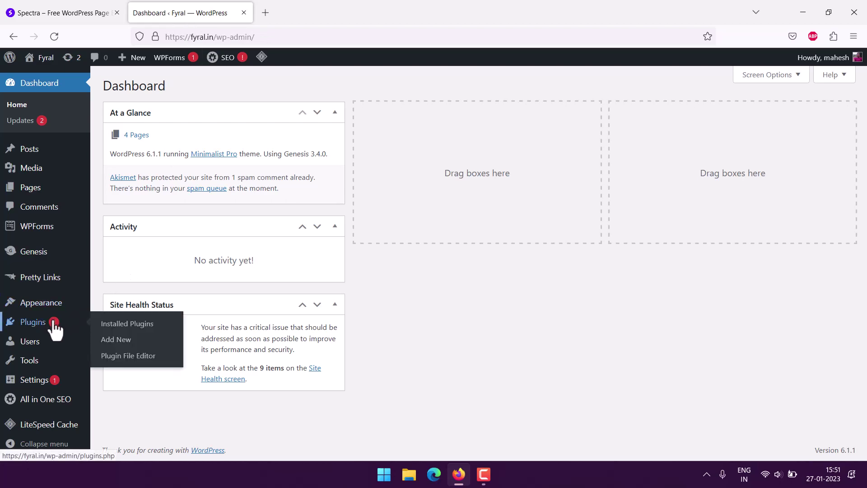
pyautogui.click(113, 340)
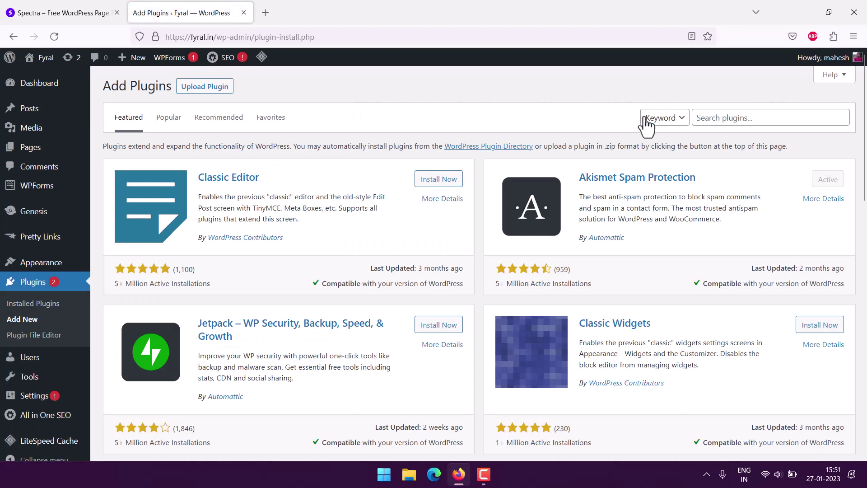
pyautogui.click(732, 116)
pyautogui.write('spec')
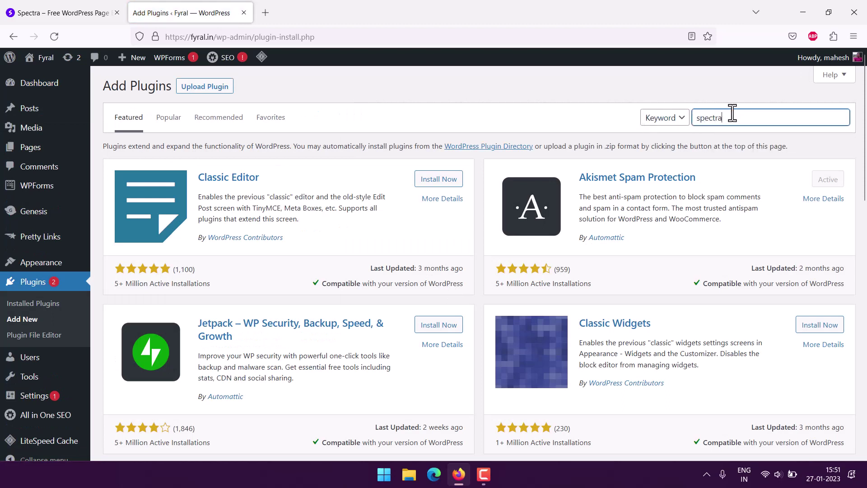
pyautogui.write('tra')
pyautogui.press('Return')
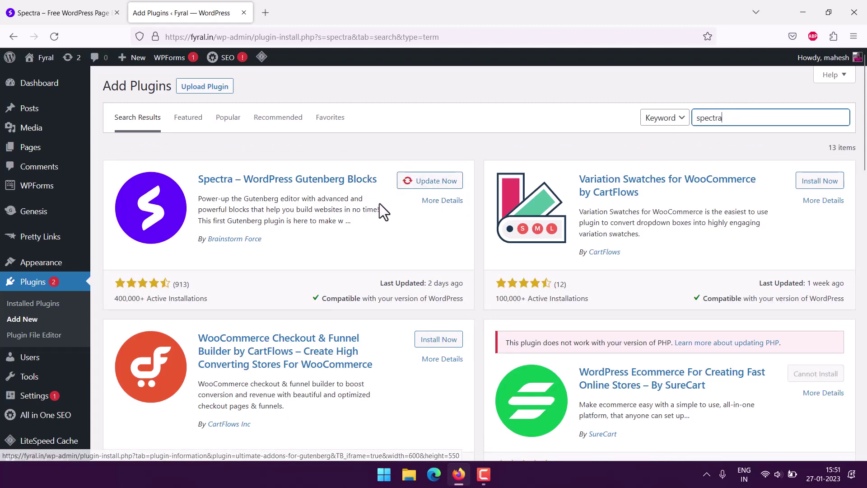
# - Open the Spectra plugin's settings and review its list of blocks and extensions
pyautogui.moveTo(36, 400)
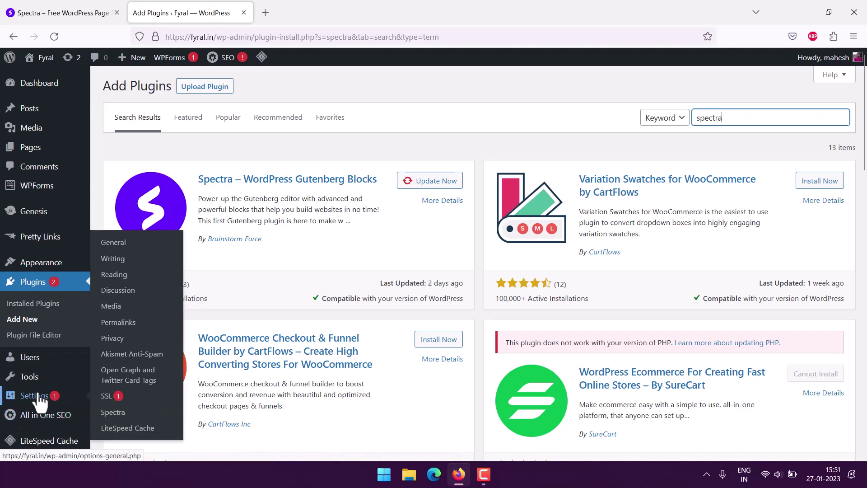
pyautogui.click(131, 411)
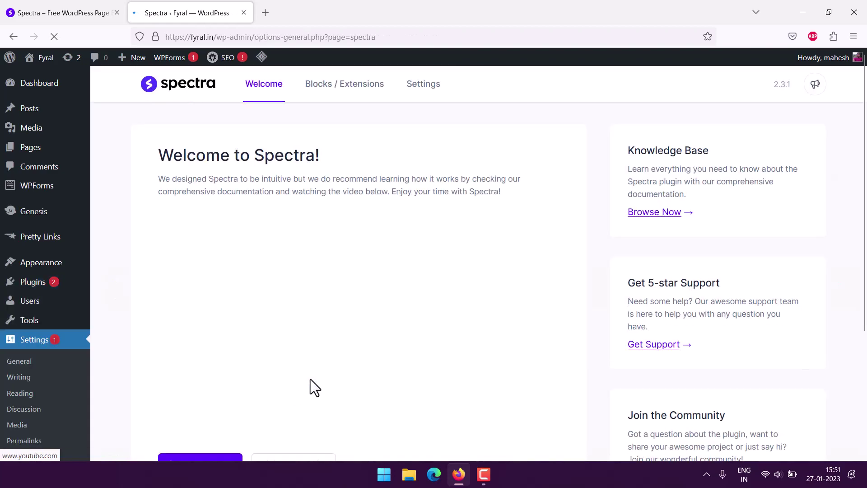
pyautogui.click(325, 86)
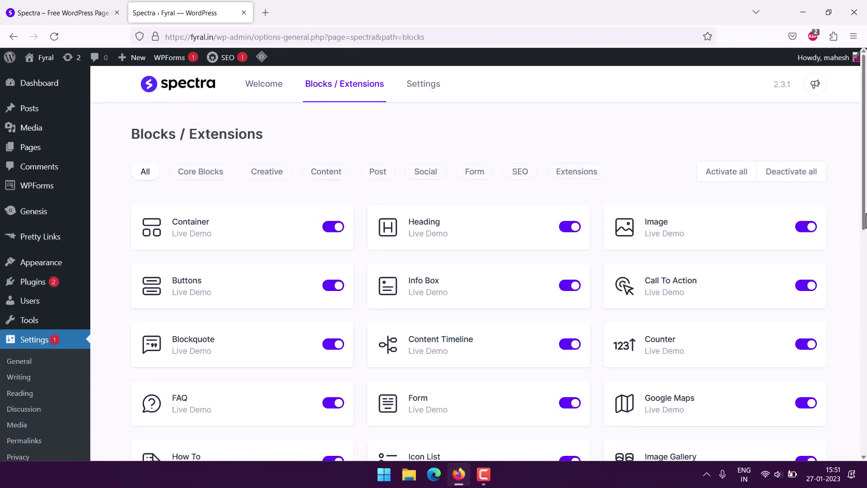
pyautogui.scroll(-5, 866, 221)
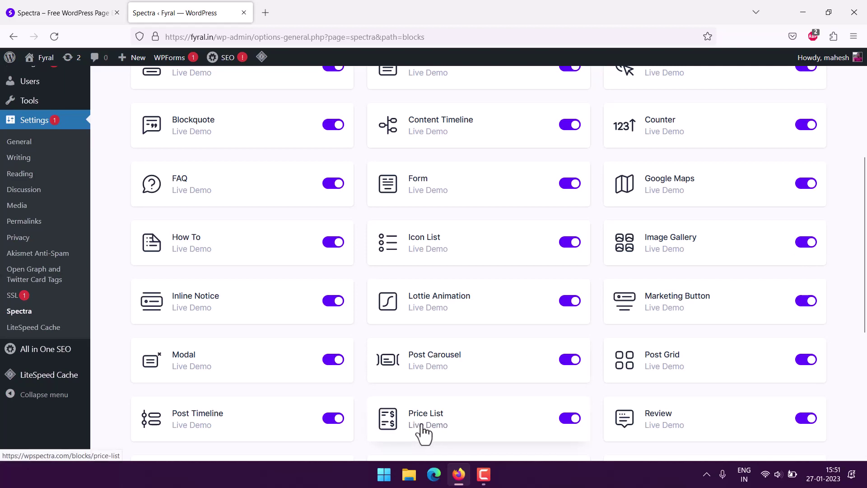
pyautogui.scroll(5, 218, 271)
# - Open the Sample page from the list of all pages for editing
pyautogui.moveTo(34, 154)
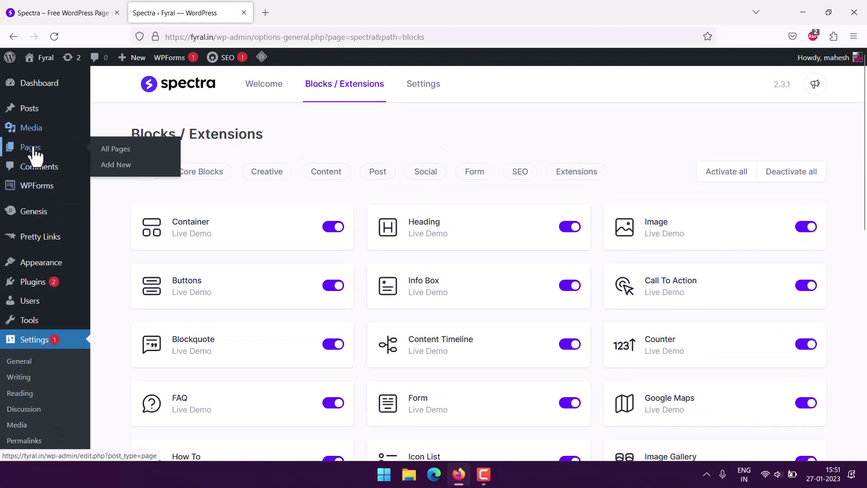
pyautogui.click(117, 150)
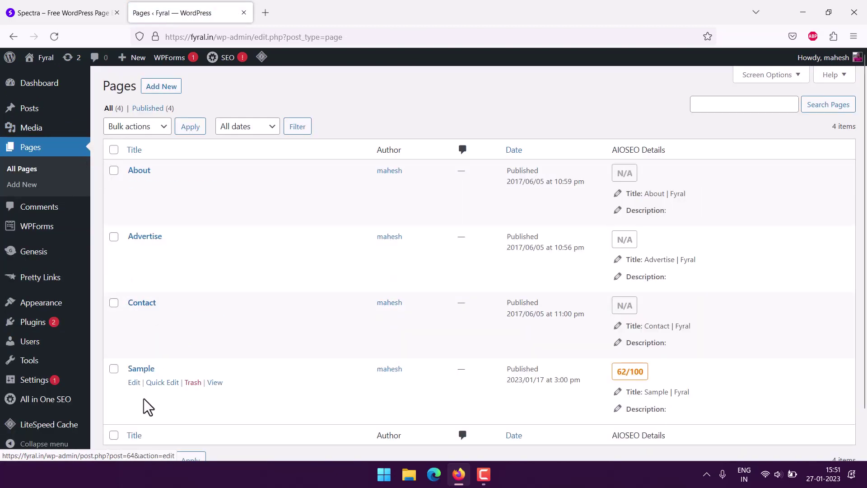
pyautogui.click(134, 382)
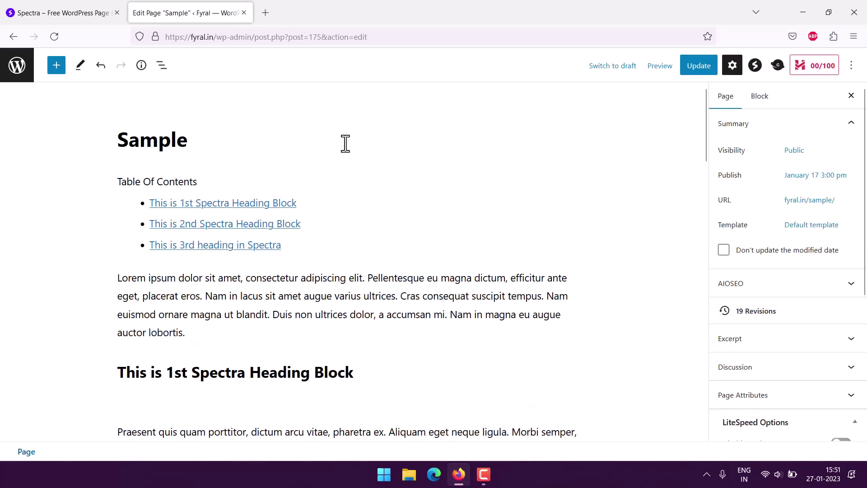
# - Delete the Form block and the FAQ block at the end of the Sample page
pyautogui.scroll(-15, 346, 143)
pyautogui.scroll(-10, 359, 247)
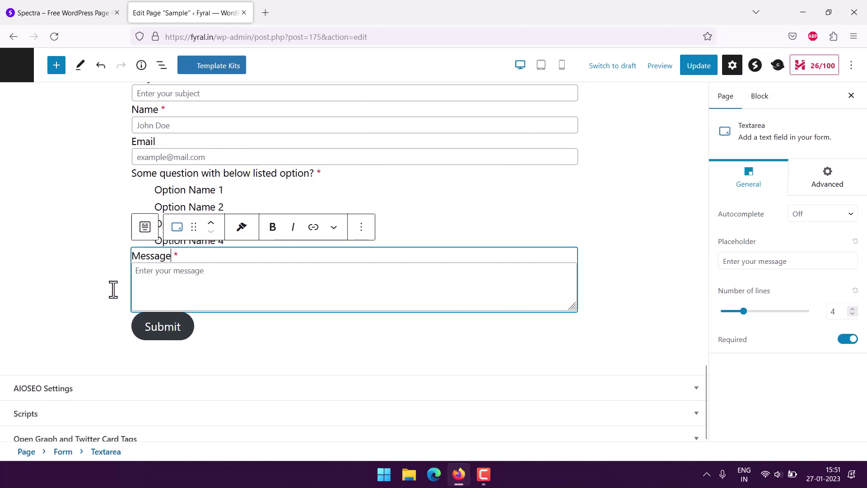
pyautogui.click(131, 298)
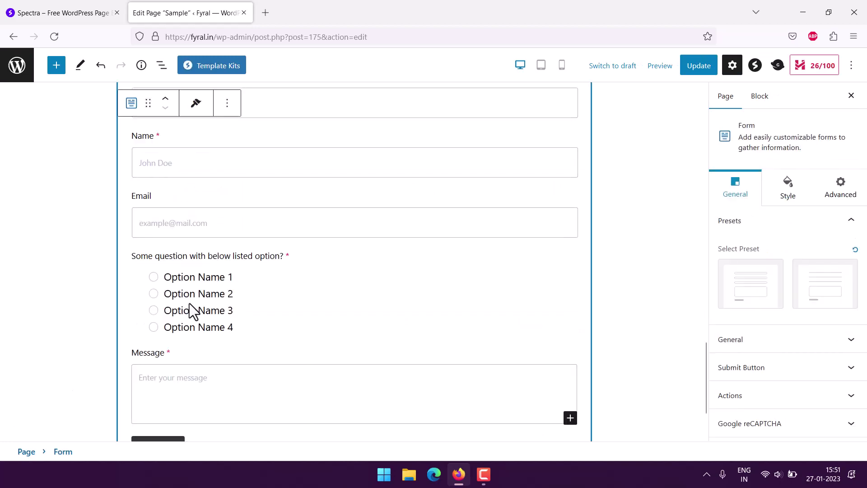
pyautogui.press('Delete')
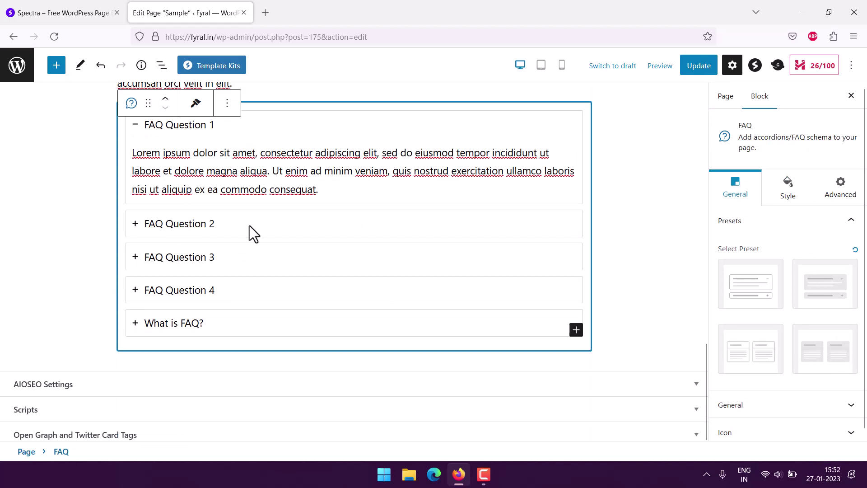
pyautogui.press('Delete')
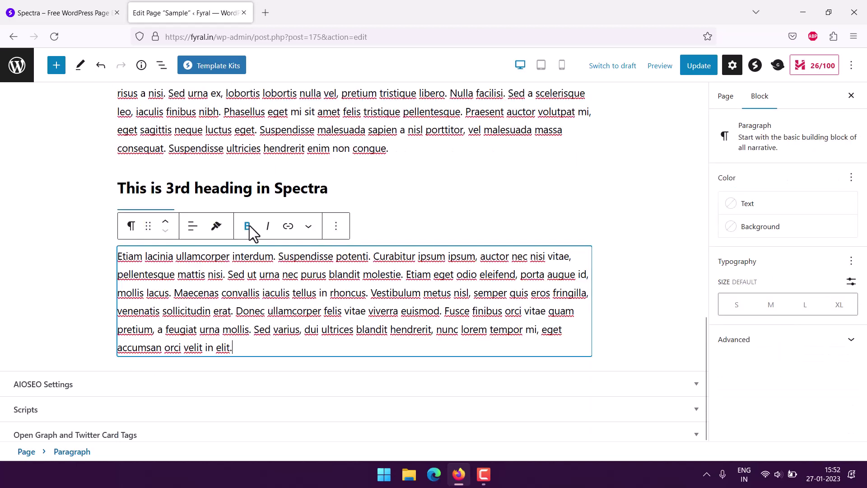
# - Insert a Spectra Price List block below the last paragraph, picking it from the full block library
pyautogui.click(253, 352)
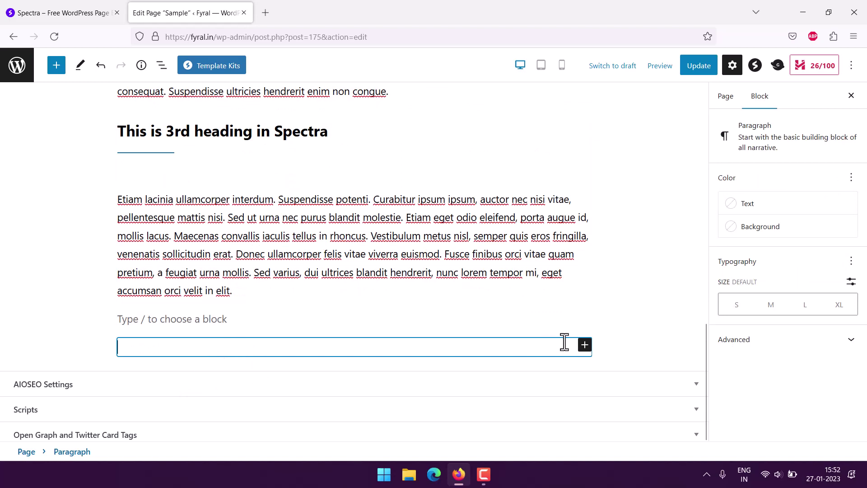
pyautogui.click(584, 346)
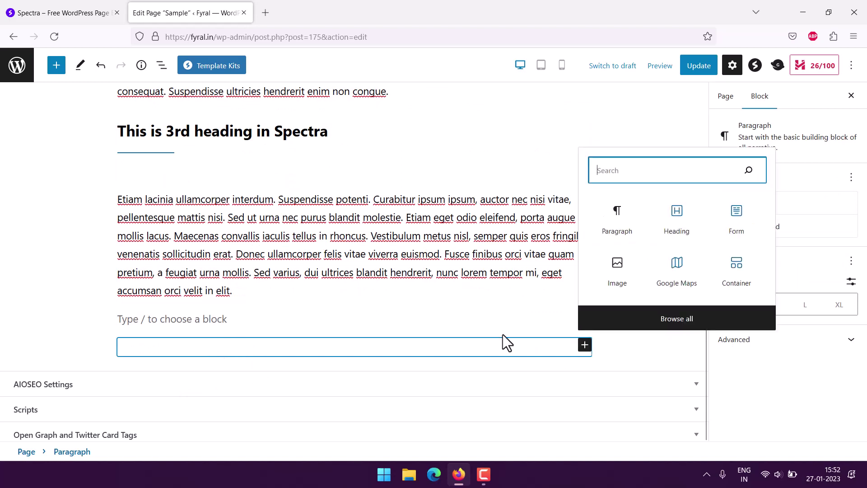
pyautogui.click(585, 319)
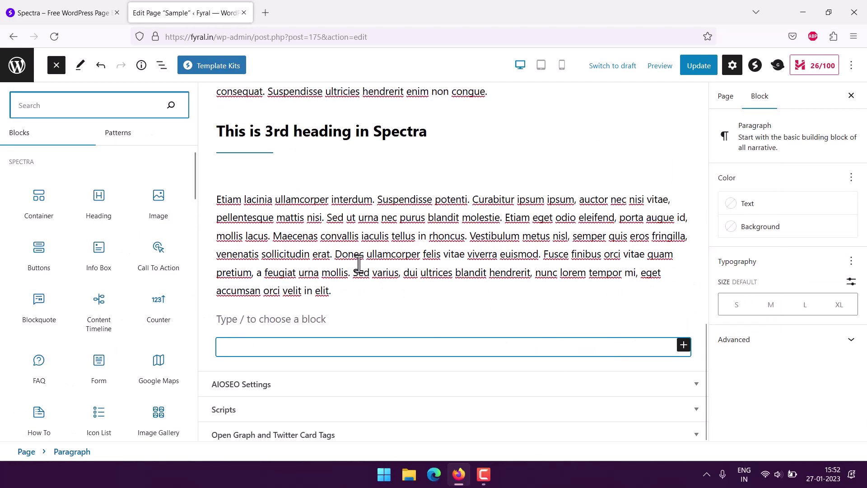
pyautogui.scroll(-6, 192, 262)
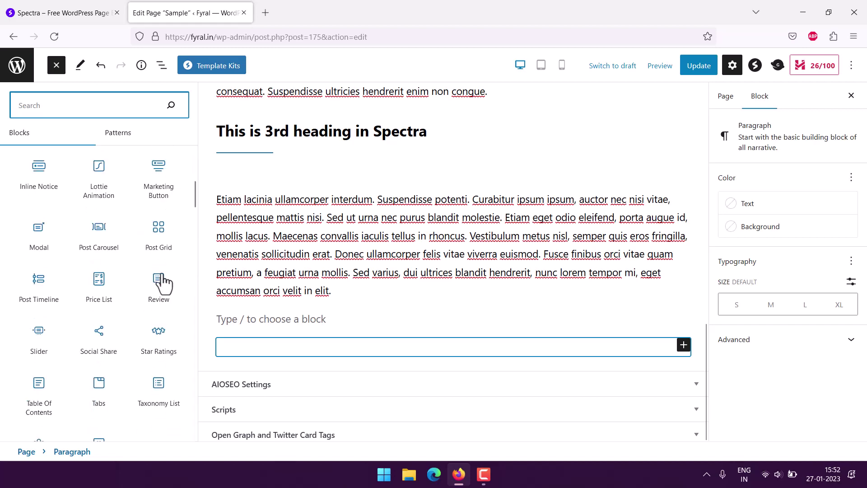
pyautogui.click(106, 300)
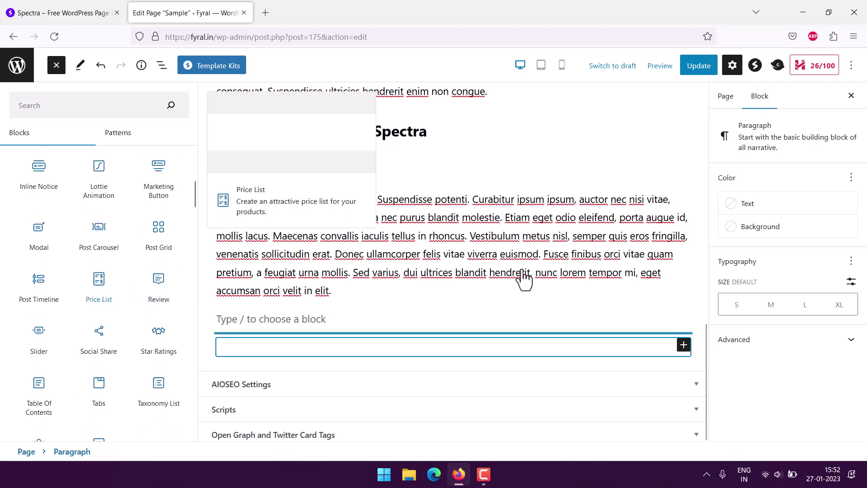
pyautogui.scroll(2, 388, 190)
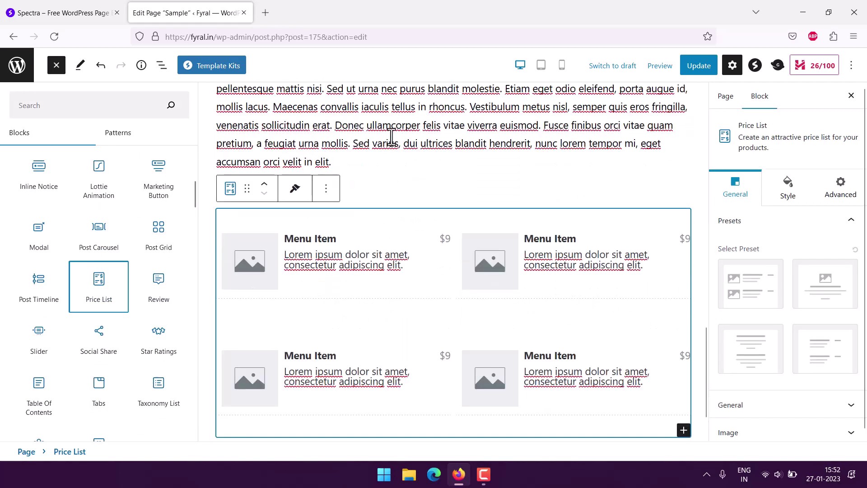
pyautogui.click(413, 172)
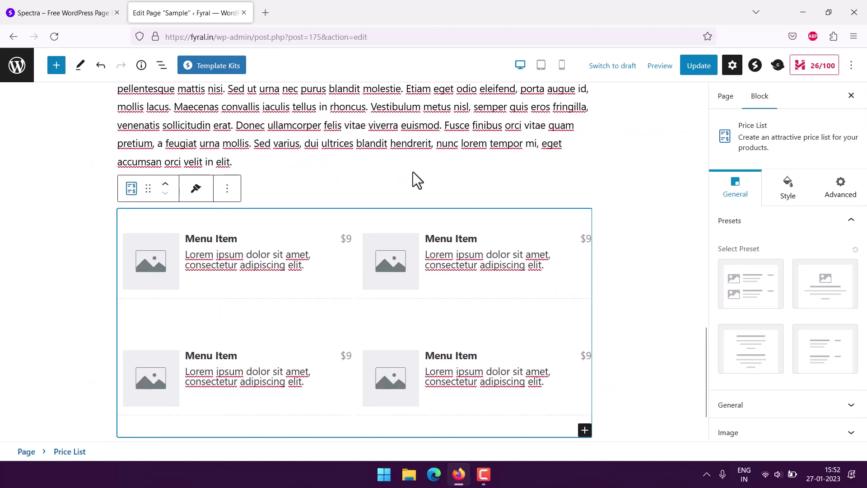
# - Inspect the first two menu items of the price list and the second item's Advanced settings
pyautogui.click(98, 231)
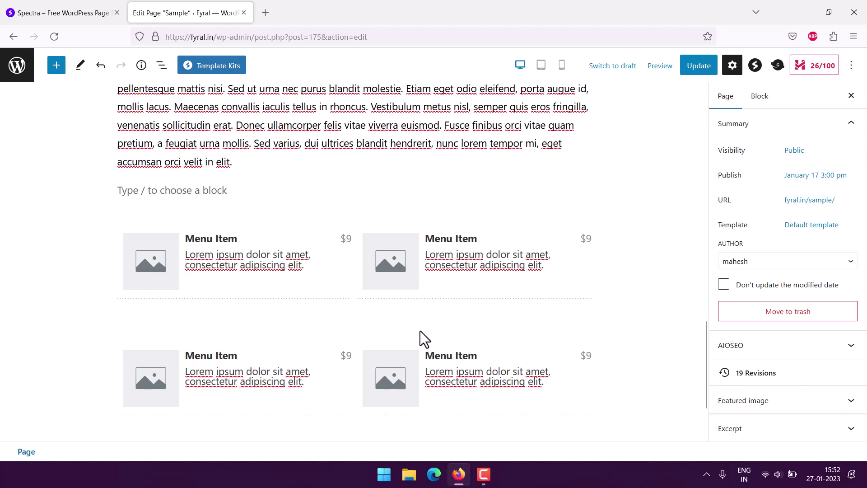
pyautogui.click(138, 265)
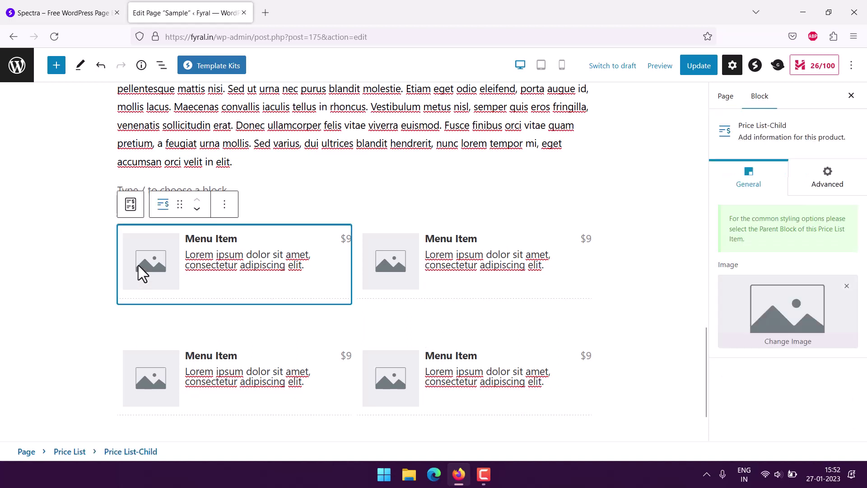
pyautogui.click(497, 266)
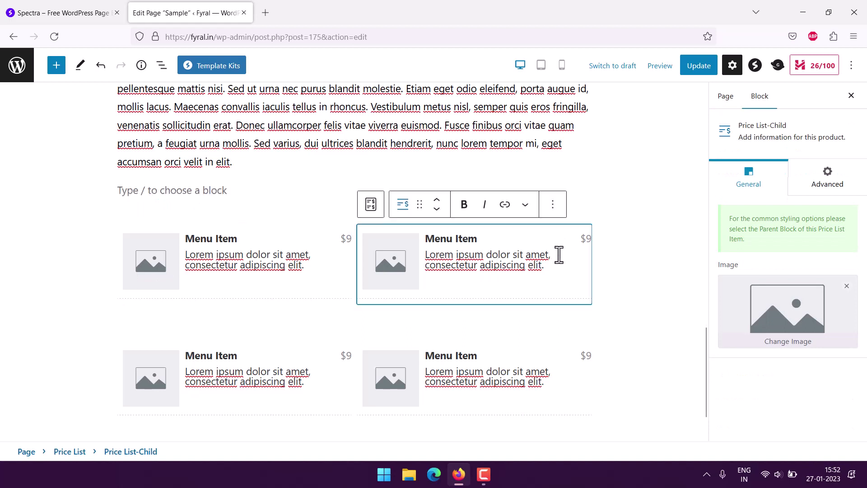
pyautogui.click(400, 256)
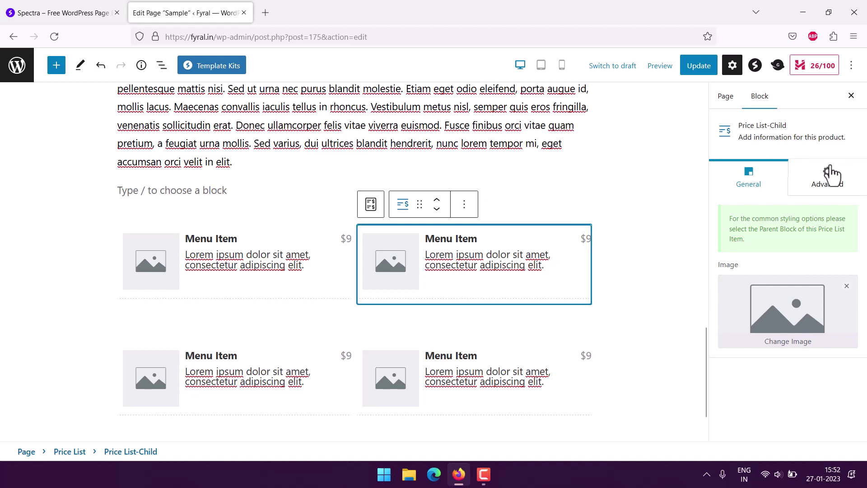
pyautogui.click(829, 174)
pyautogui.click(841, 216)
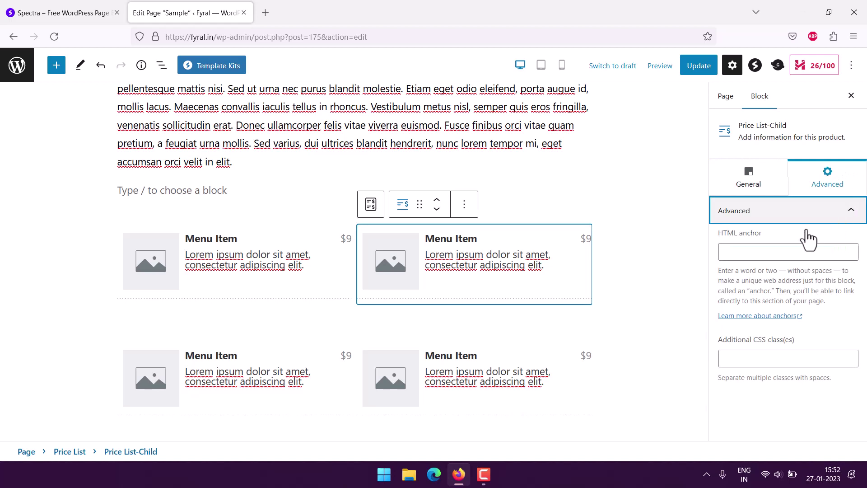
pyautogui.click(738, 251)
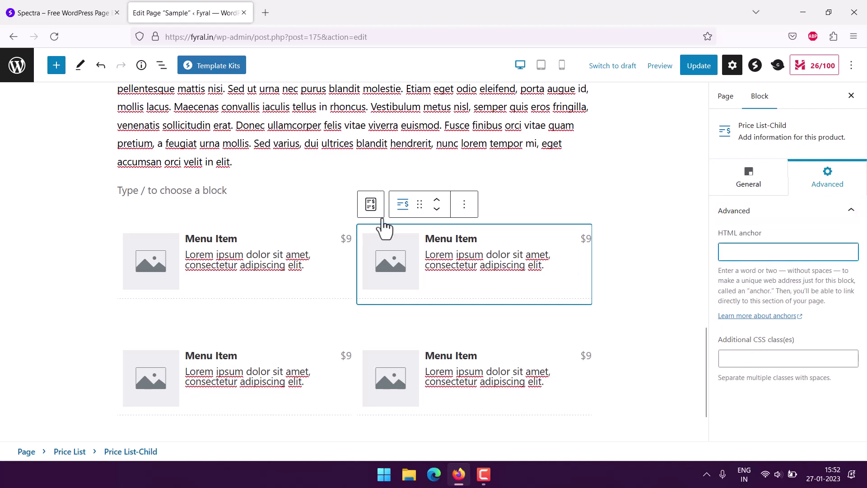
# - Examine the second menu item's image, description and price, and its additional text formatting options
pyautogui.click(377, 257)
pyautogui.doubleClick(450, 257)
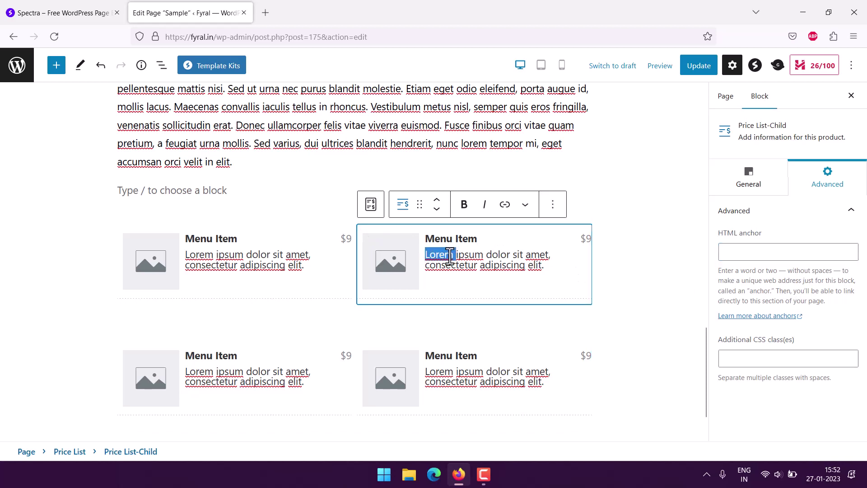
pyautogui.click(505, 259)
pyautogui.moveTo(478, 256); pyautogui.dragTo(525, 257)
pyautogui.tripleClick(542, 266)
pyautogui.click(546, 269)
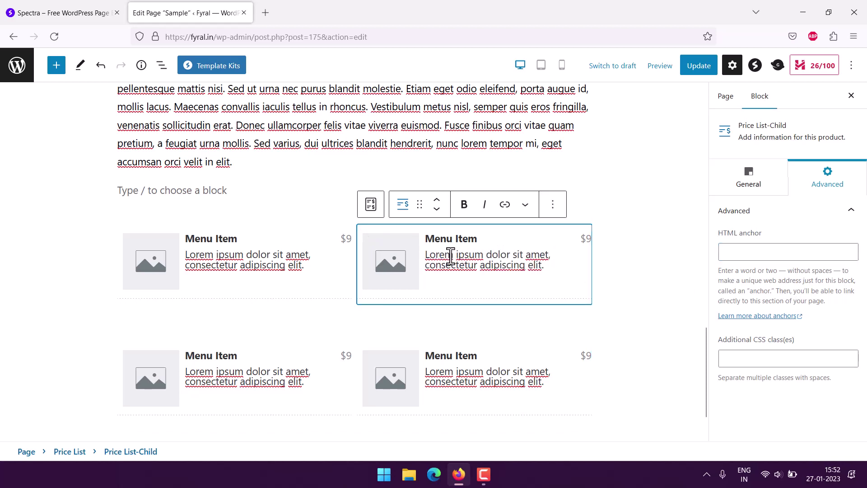
pyautogui.tripleClick(552, 269)
pyautogui.click(551, 267)
pyautogui.click(572, 241)
pyautogui.click(526, 205)
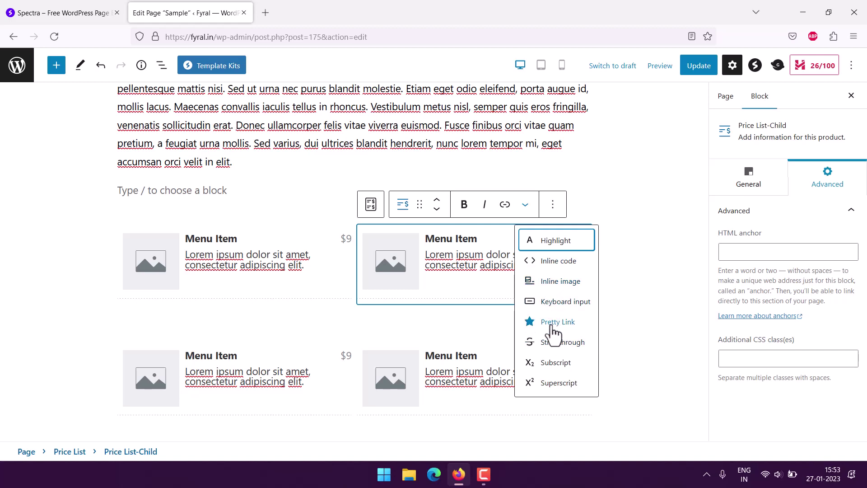
# - Select the whole Price List block and try the side-image preset before switching to the centred preset with the image above the text
pyautogui.click(372, 205)
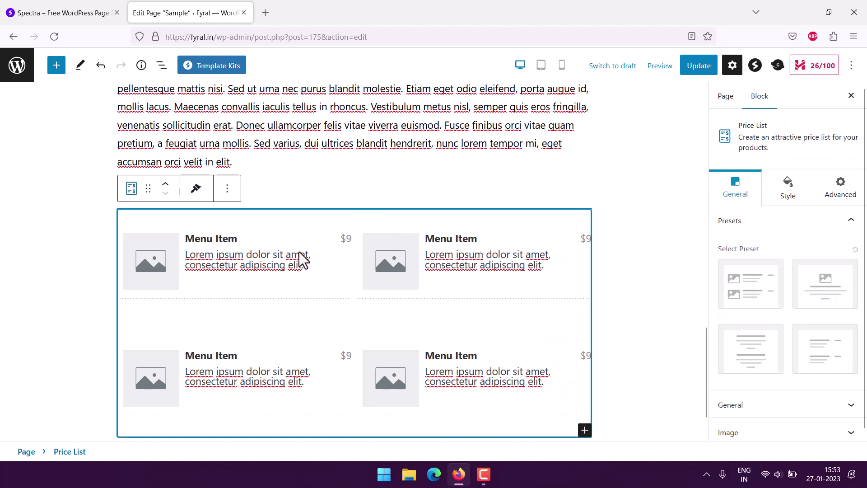
pyautogui.scroll(-2, 136, 248)
pyautogui.scroll(1, 132, 240)
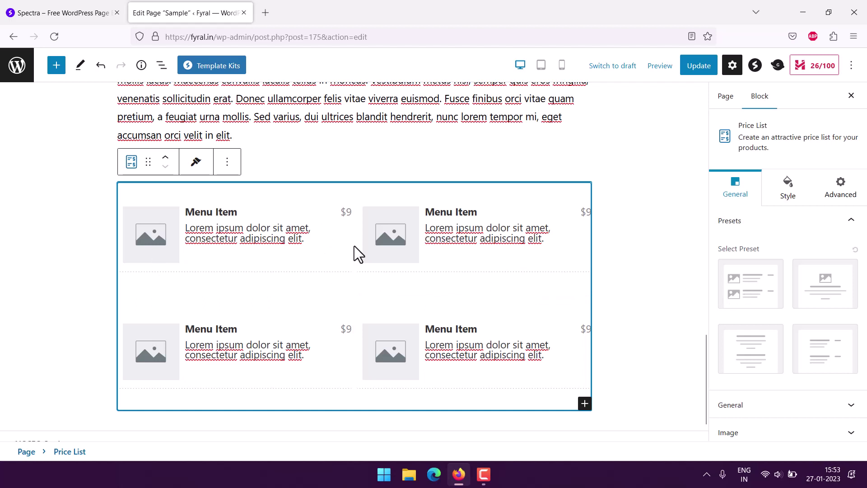
pyautogui.click(744, 291)
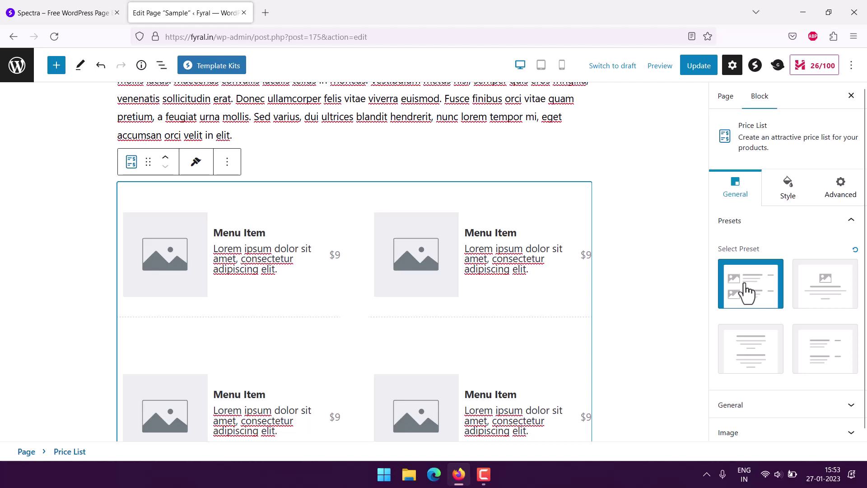
pyautogui.click(829, 289)
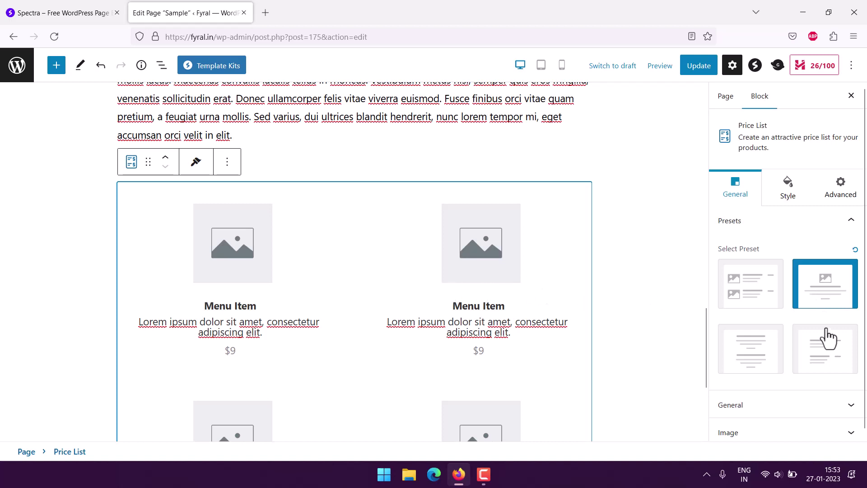
# - Try the centred text-only preset and the left-aligned text-only preset with side prices, and check the column, heading and image options
pyautogui.click(770, 346)
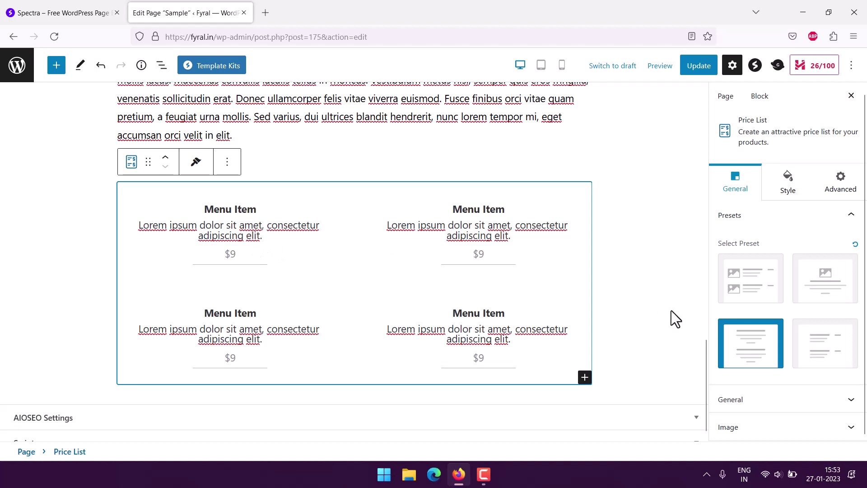
pyautogui.click(823, 360)
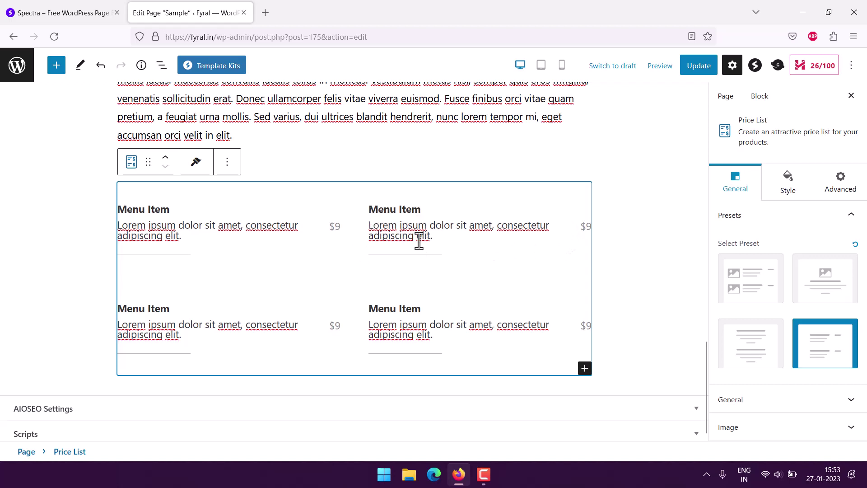
pyautogui.click(796, 399)
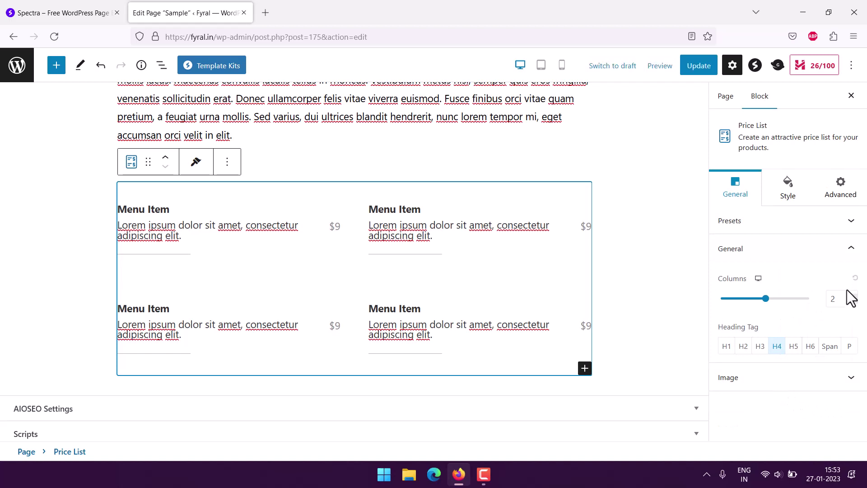
pyautogui.click(829, 384)
pyautogui.scroll(-2, 833, 379)
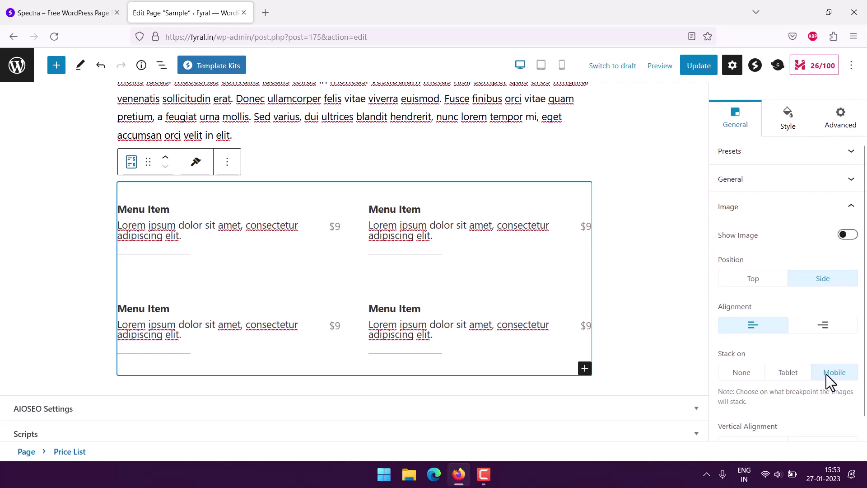
# - Update the page with the text-only price list and open its published version in a new tab
pyautogui.click(63, 241)
pyautogui.click(682, 70)
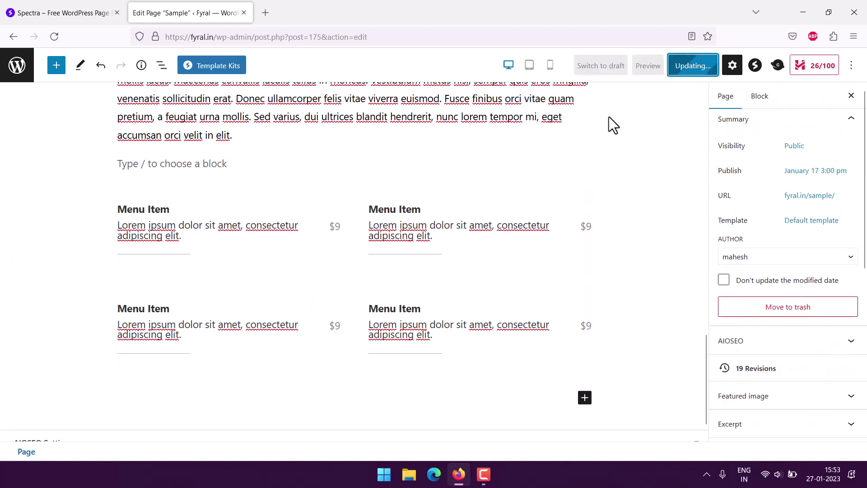
pyautogui.rightClick(104, 426)
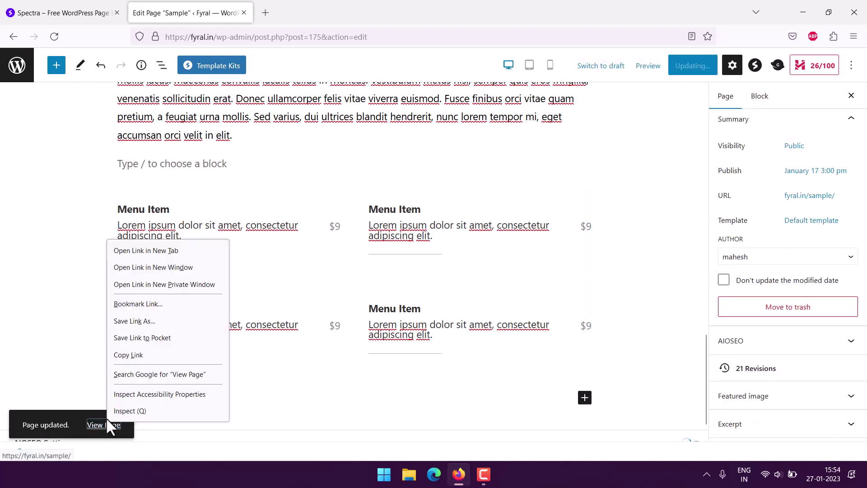
pyautogui.click(127, 249)
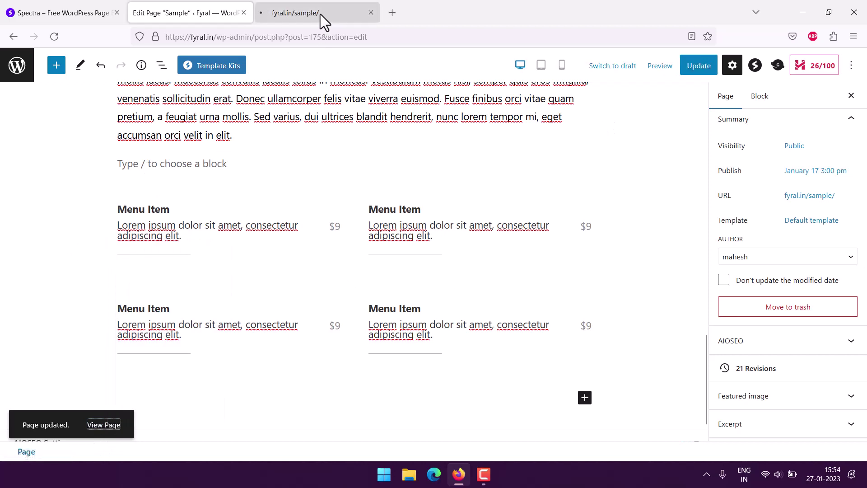
pyautogui.click(321, 13)
# - Examine the four text-only menu items on the published page, and close that page's tab
pyautogui.scroll(-15, 120, 170)
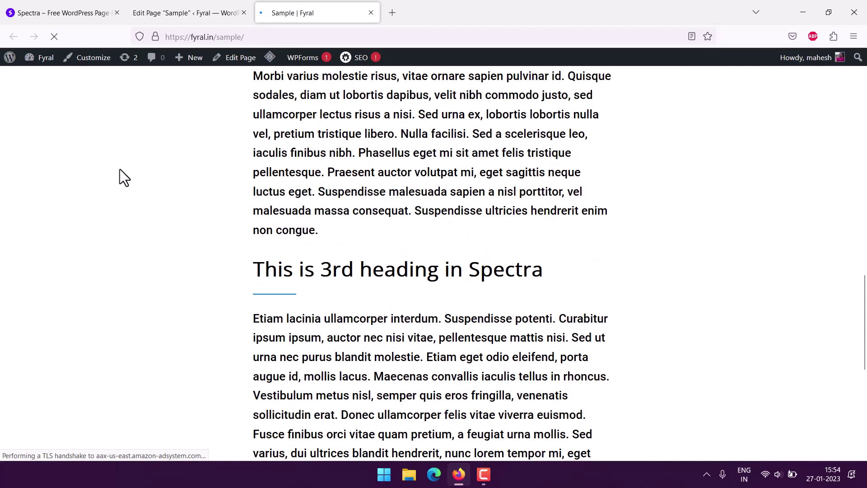
pyautogui.moveTo(259, 216); pyautogui.dragTo(474, 318)
pyautogui.moveTo(364, 275); pyautogui.dragTo(231, 203)
pyautogui.click(241, 195)
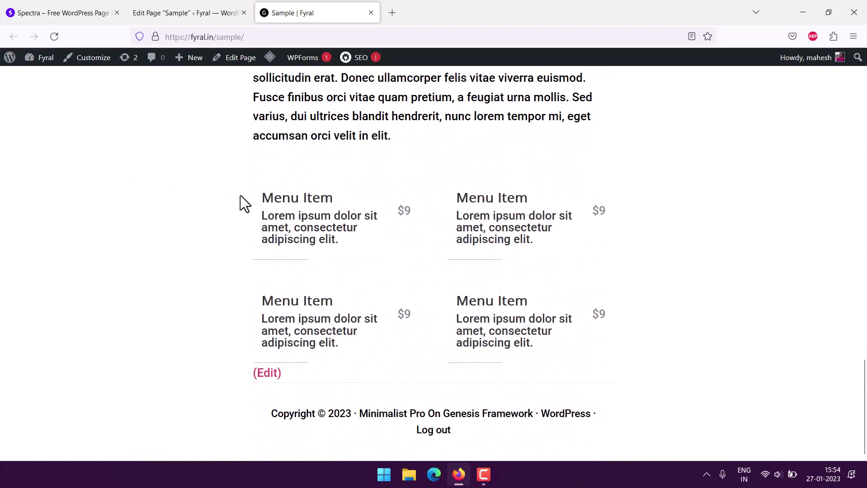
pyautogui.click(371, 12)
# - Select the Price List block and apply the preset with the image beside the text
pyautogui.click(339, 285)
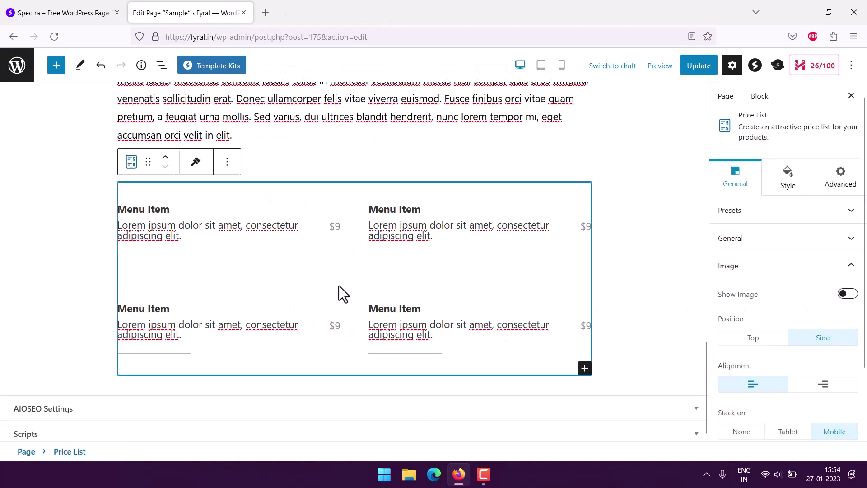
pyautogui.scroll(3, 802, 222)
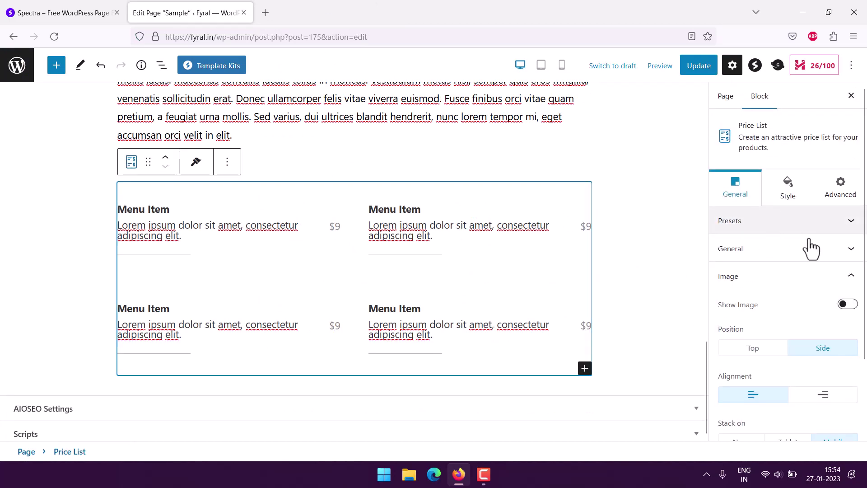
pyautogui.click(809, 229)
pyautogui.click(757, 296)
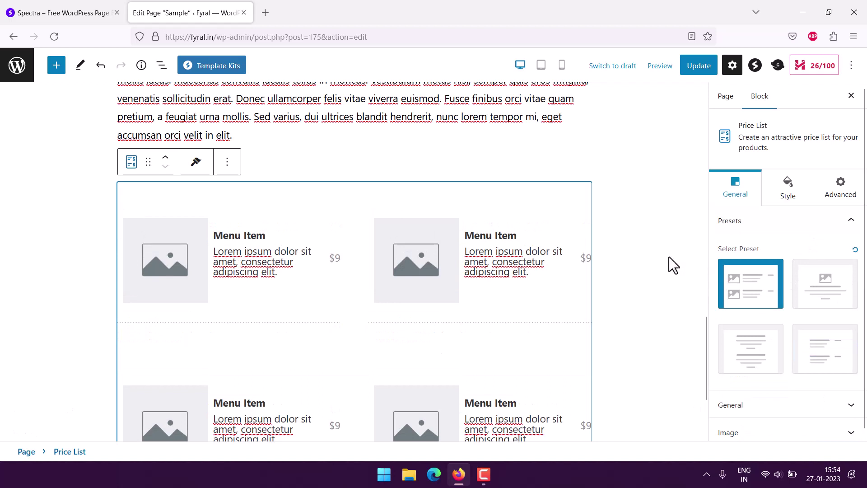
# - Set the heading tag of the menu item titles to H2
pyautogui.click(763, 398)
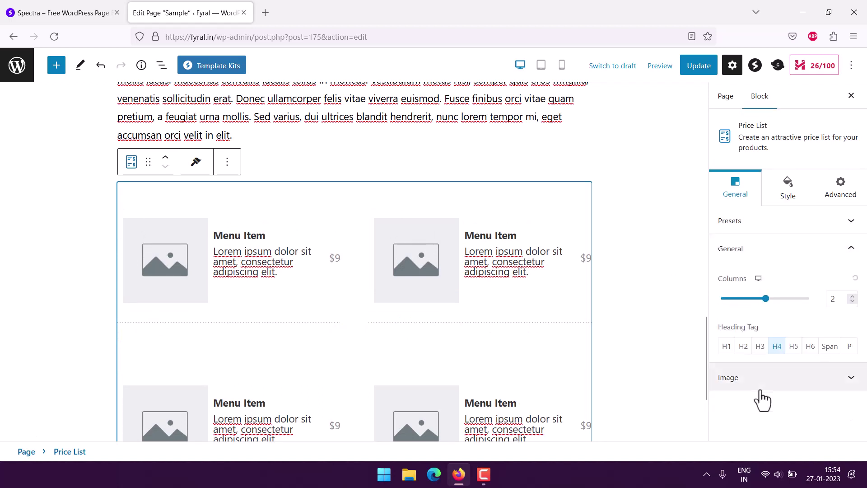
pyautogui.click(760, 347)
pyautogui.click(744, 346)
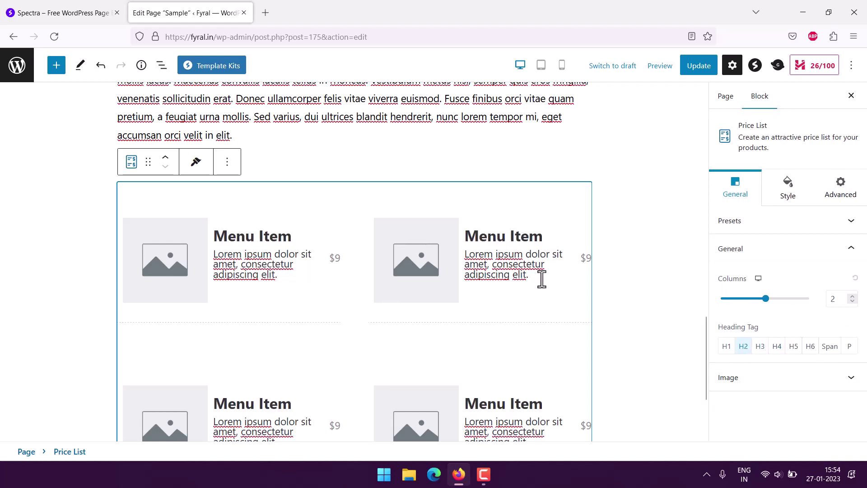
# - Set the menu item title colour to the orange swatch FF6900
pyautogui.click(800, 198)
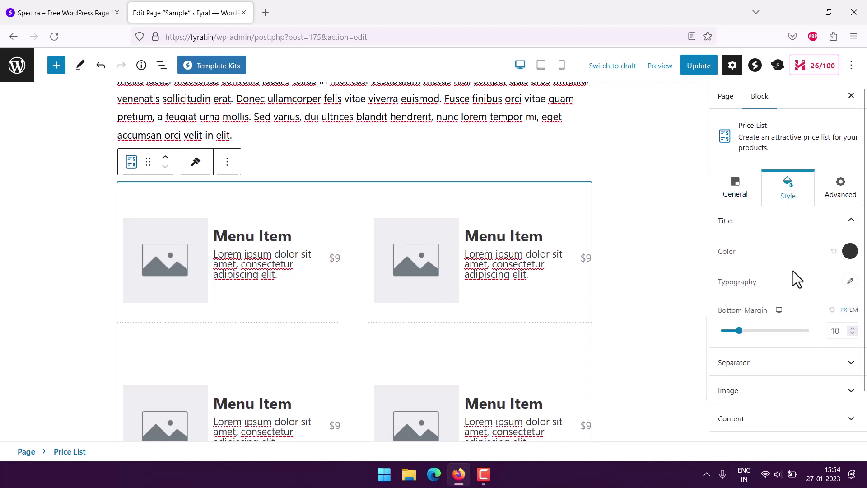
pyautogui.click(847, 254)
pyautogui.click(759, 395)
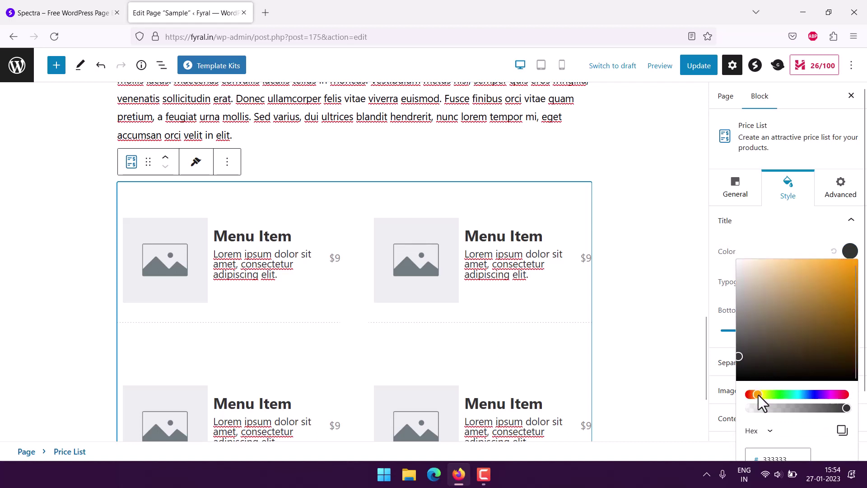
pyautogui.moveTo(759, 395); pyautogui.dragTo(764, 397)
pyautogui.click(774, 434)
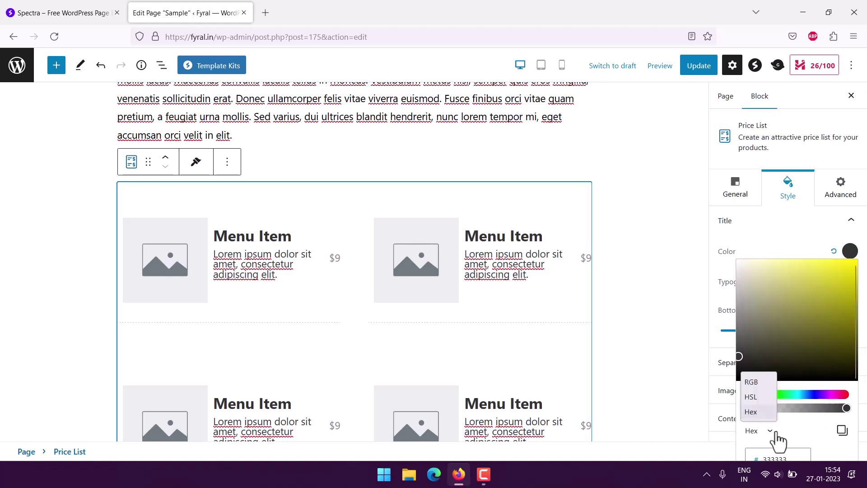
pyautogui.click(799, 436)
pyautogui.scroll(-3, 813, 419)
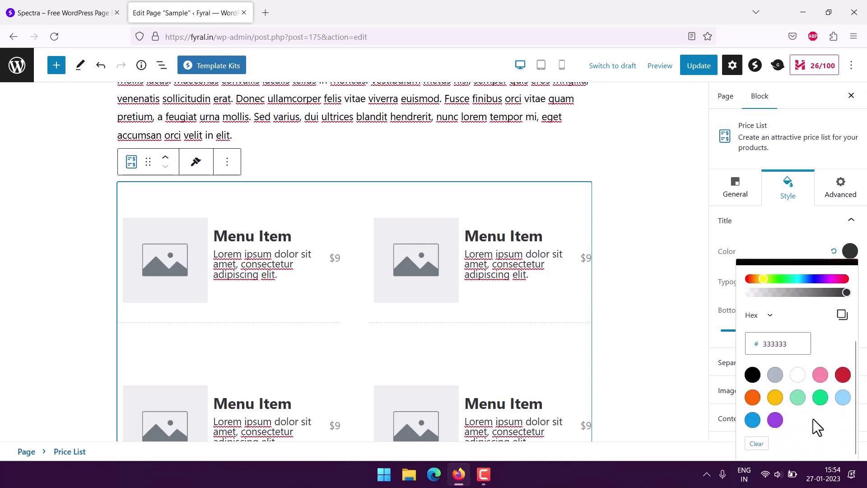
pyautogui.click(753, 399)
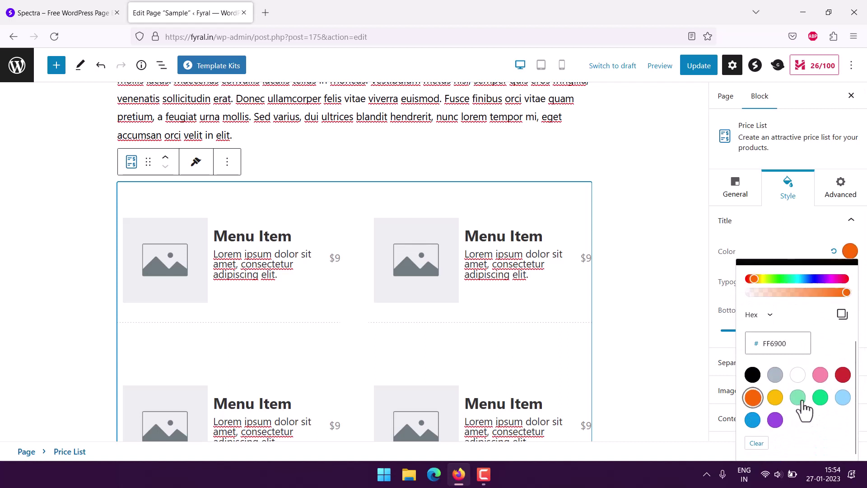
pyautogui.click(674, 299)
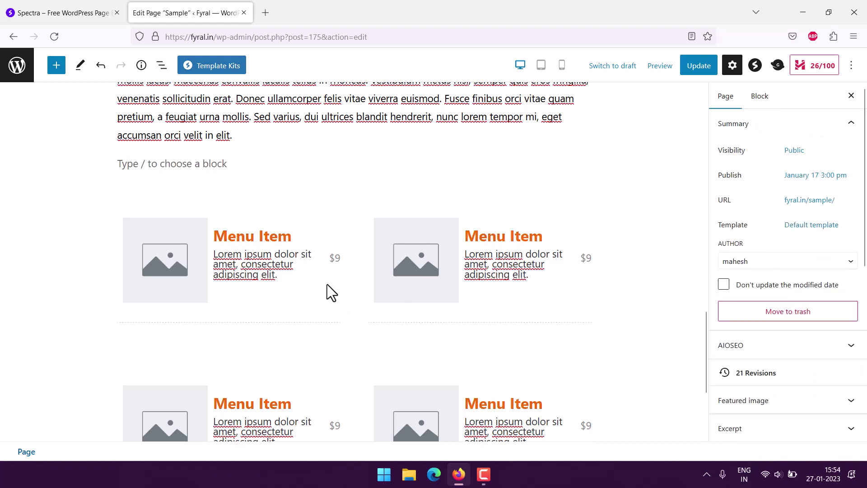
# - Reselect the whole Price List block and try Allura as the font family of the menu item titles
pyautogui.click(261, 263)
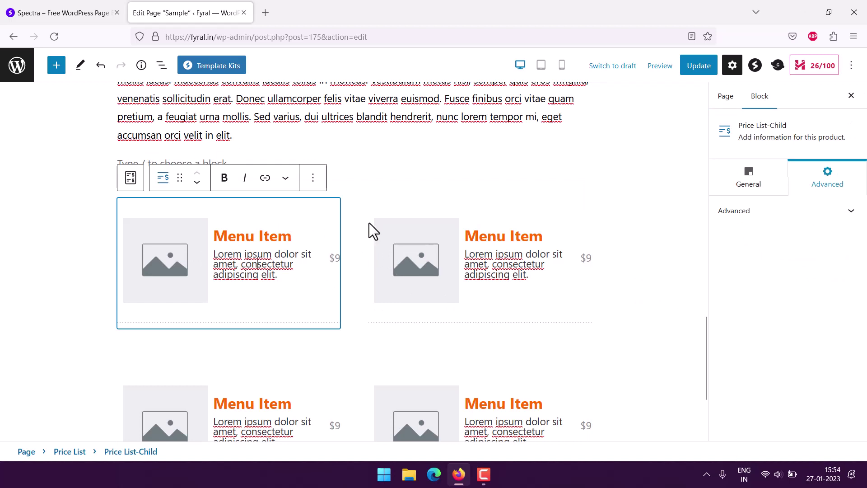
pyautogui.click(364, 212)
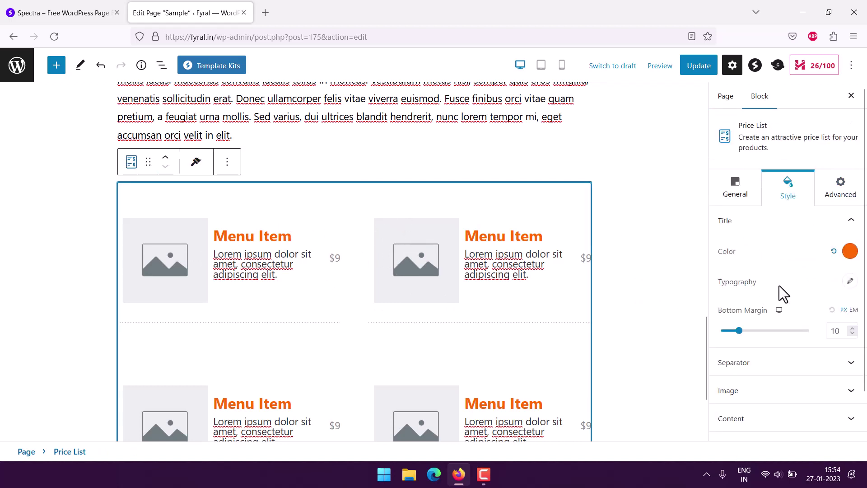
pyautogui.click(850, 281)
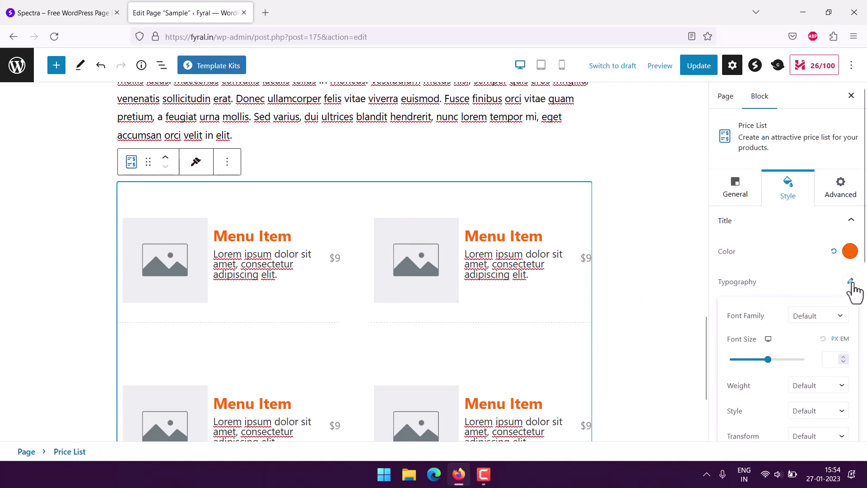
pyautogui.click(817, 319)
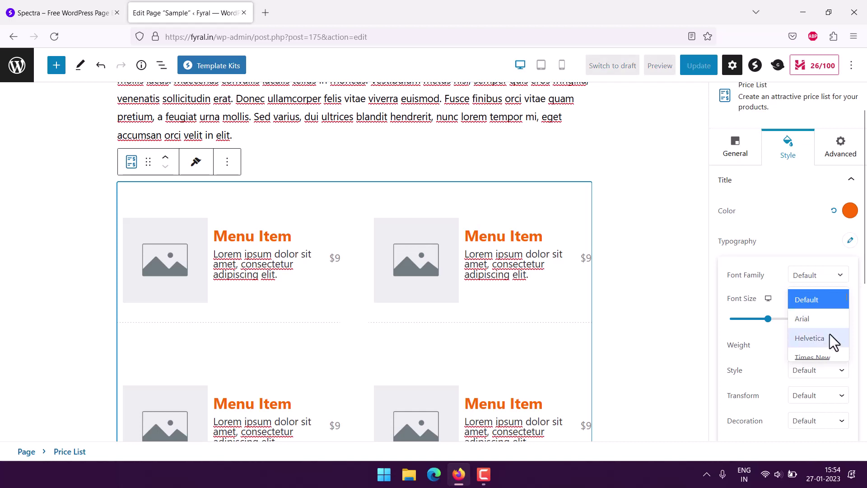
pyautogui.scroll(-5, 831, 333)
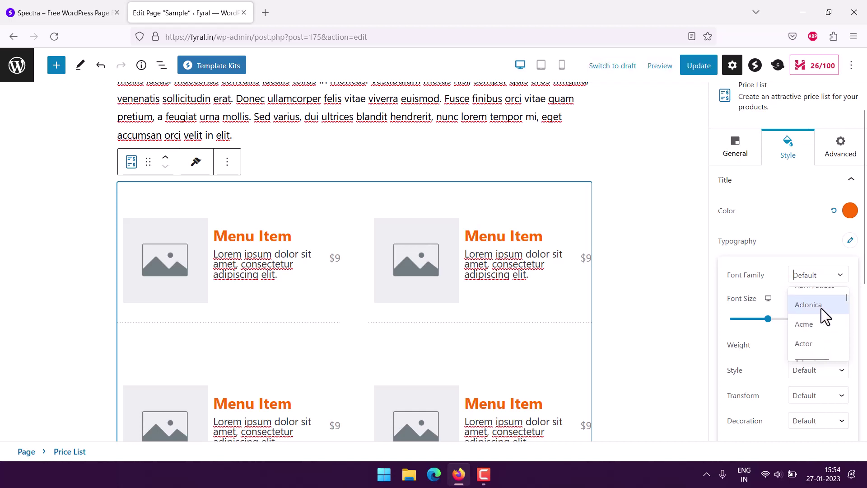
pyautogui.scroll(-2, 825, 314)
pyautogui.scroll(-4, 825, 315)
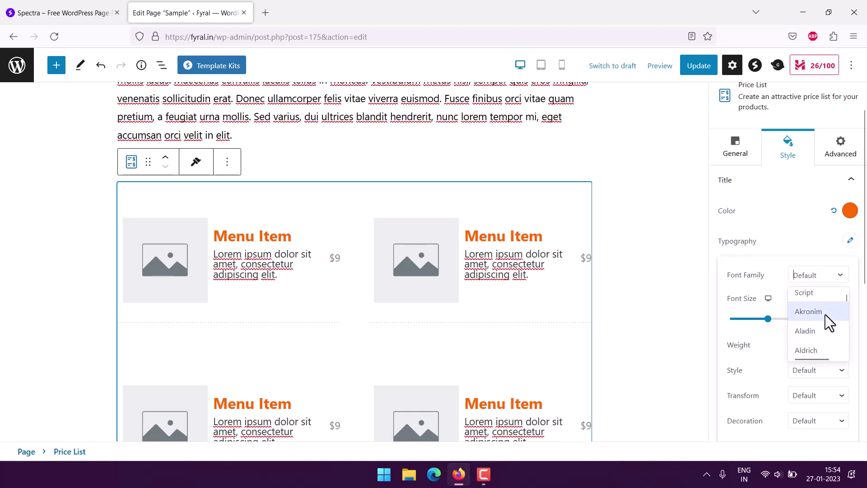
pyautogui.scroll(-4, 825, 315)
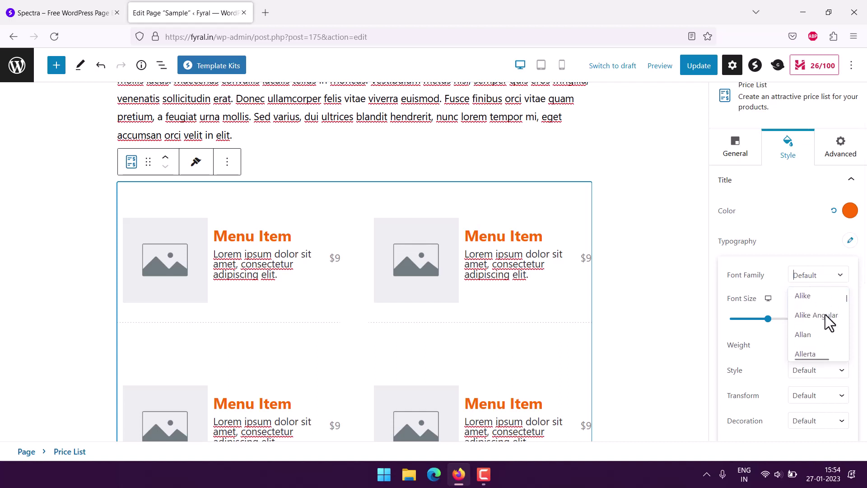
pyautogui.scroll(1, 825, 315)
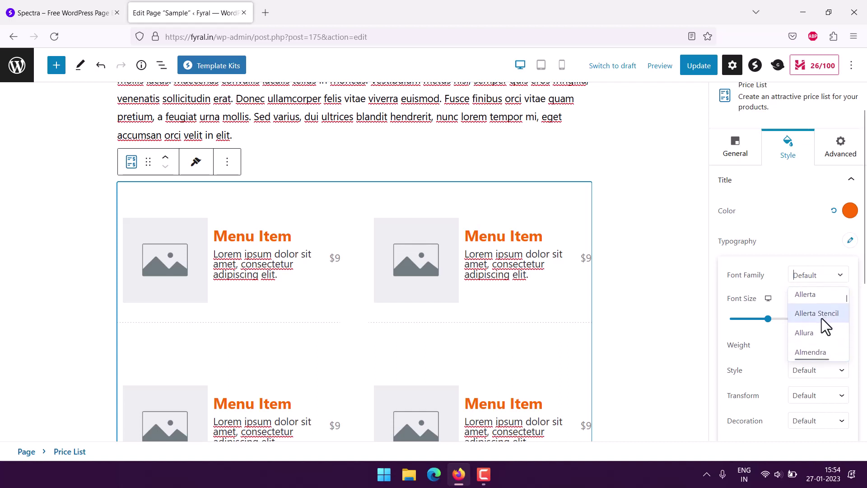
pyautogui.click(833, 335)
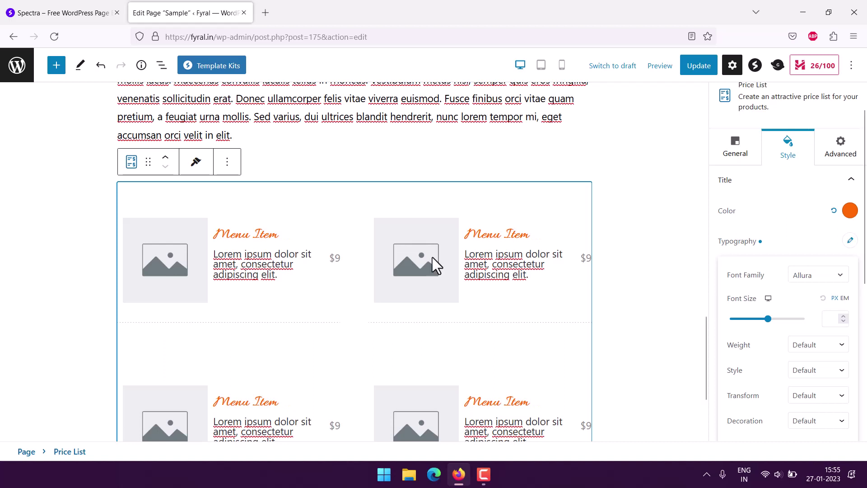
# - Set the font family of the menu item titles to Archivo Narrow
pyautogui.click(827, 277)
pyautogui.scroll(-3, 831, 345)
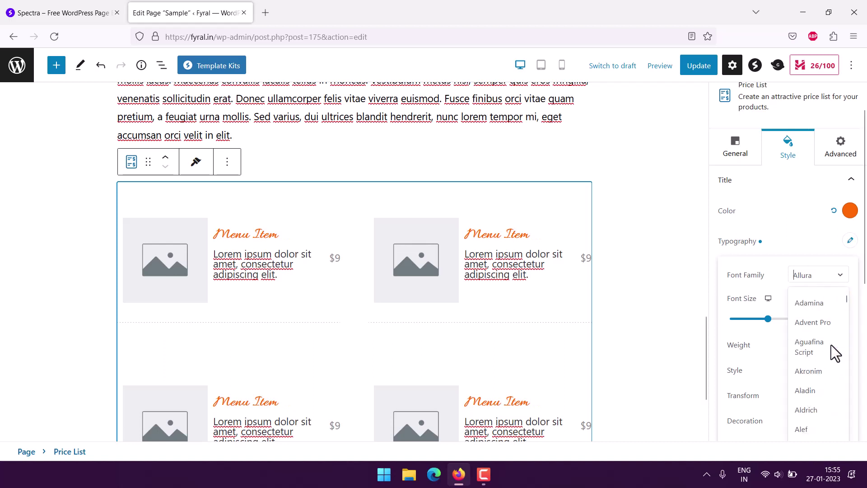
pyautogui.scroll(-6, 831, 345)
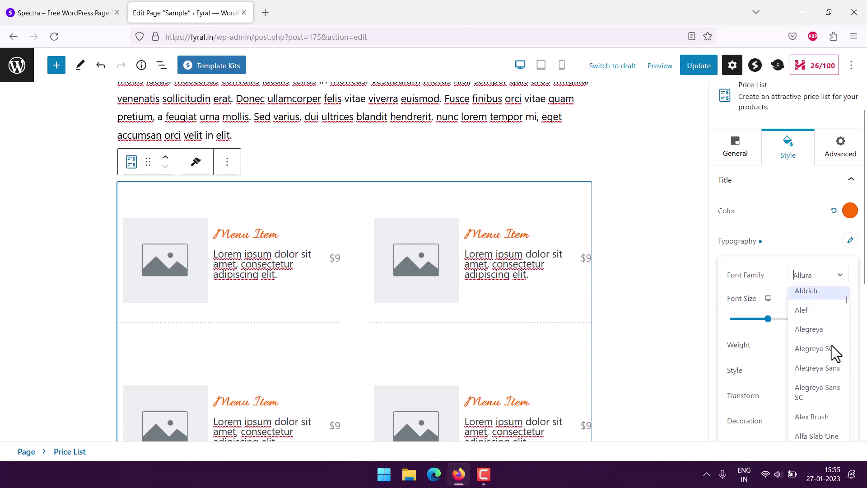
pyautogui.scroll(-5, 833, 346)
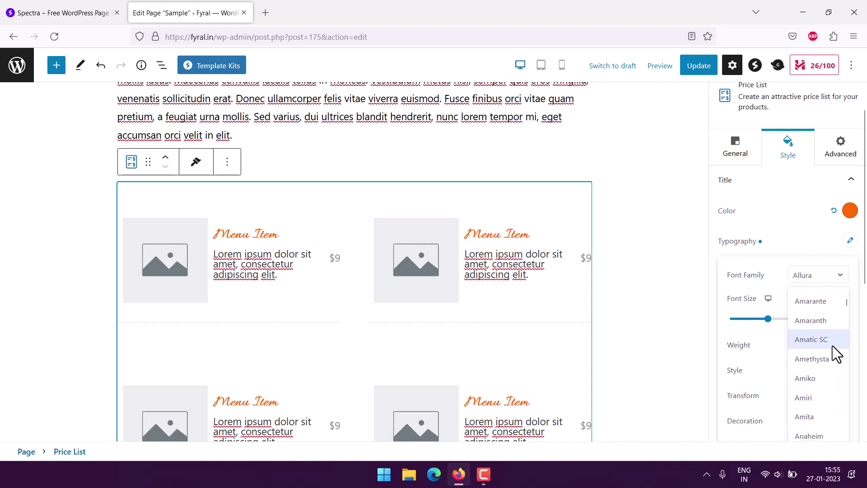
pyautogui.scroll(-4, 829, 375)
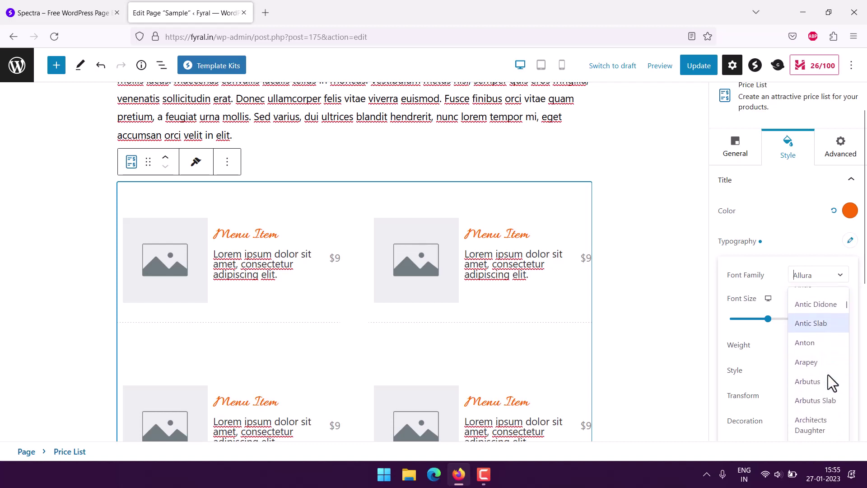
pyautogui.scroll(-2, 829, 368)
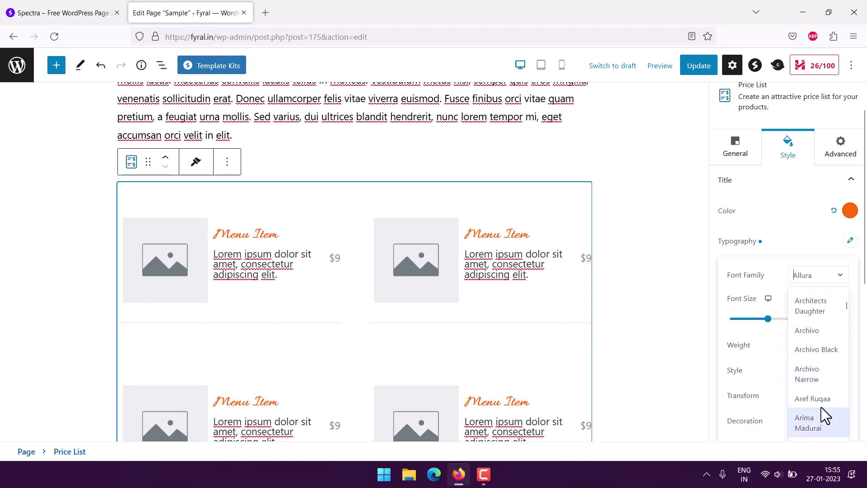
pyautogui.click(812, 376)
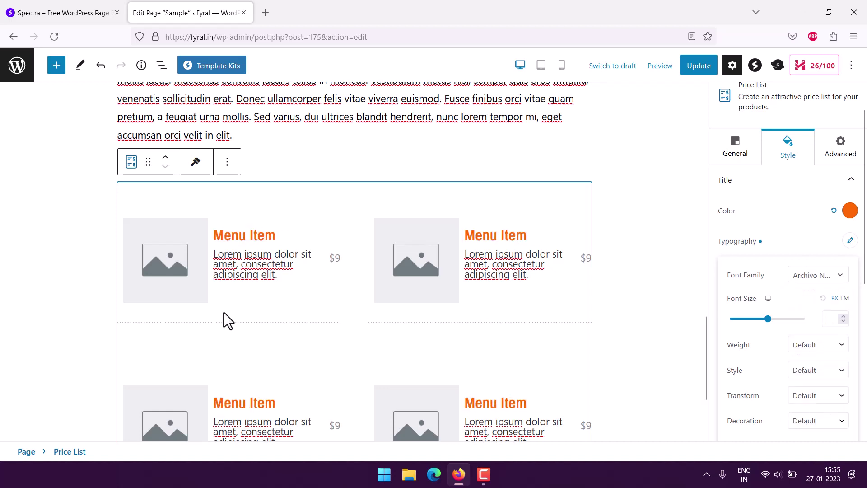
# - Update the page with the restyled price list and view its published version in a new tab
pyautogui.click(17, 245)
pyautogui.click(699, 65)
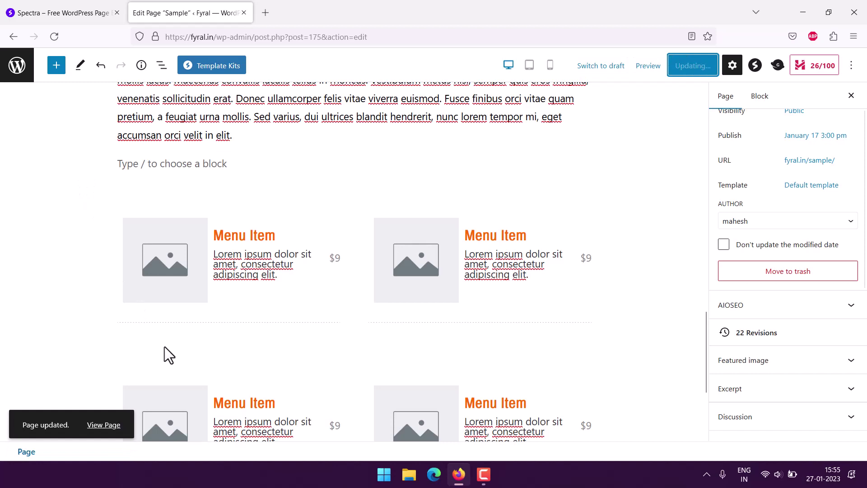
pyautogui.rightClick(103, 426)
pyautogui.click(112, 252)
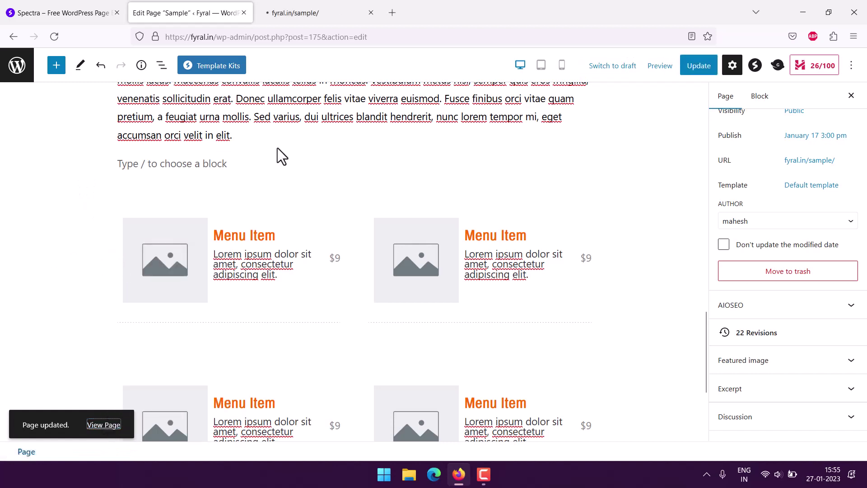
pyautogui.click(294, 13)
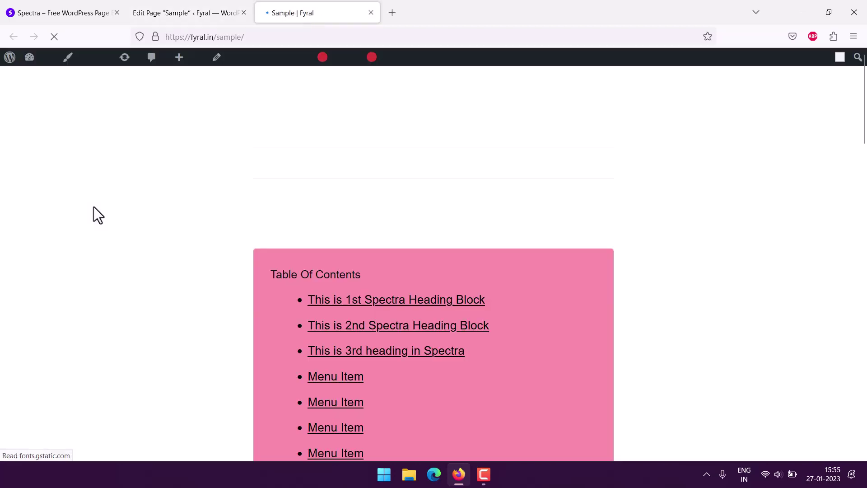
# - Examine the restyled price list's images, titles, descriptions and prices on the published page
pyautogui.scroll(-15, 94, 205)
pyautogui.scroll(5, 94, 204)
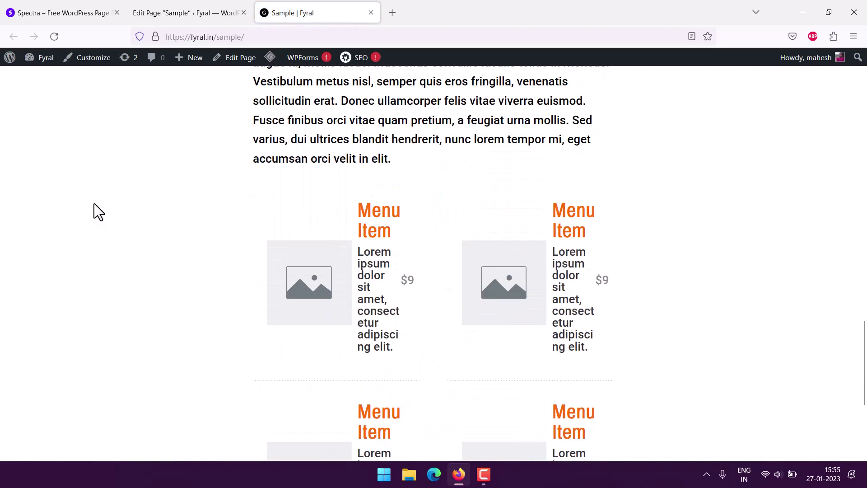
pyautogui.moveTo(359, 218); pyautogui.dragTo(407, 354)
pyautogui.click(408, 355)
pyautogui.moveTo(559, 212); pyautogui.dragTo(267, 191)
pyautogui.click(595, 339)
pyautogui.click(256, 193)
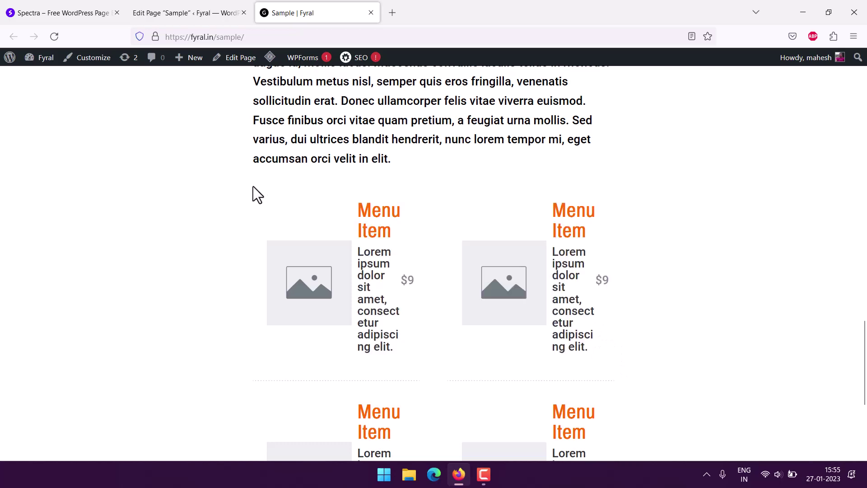